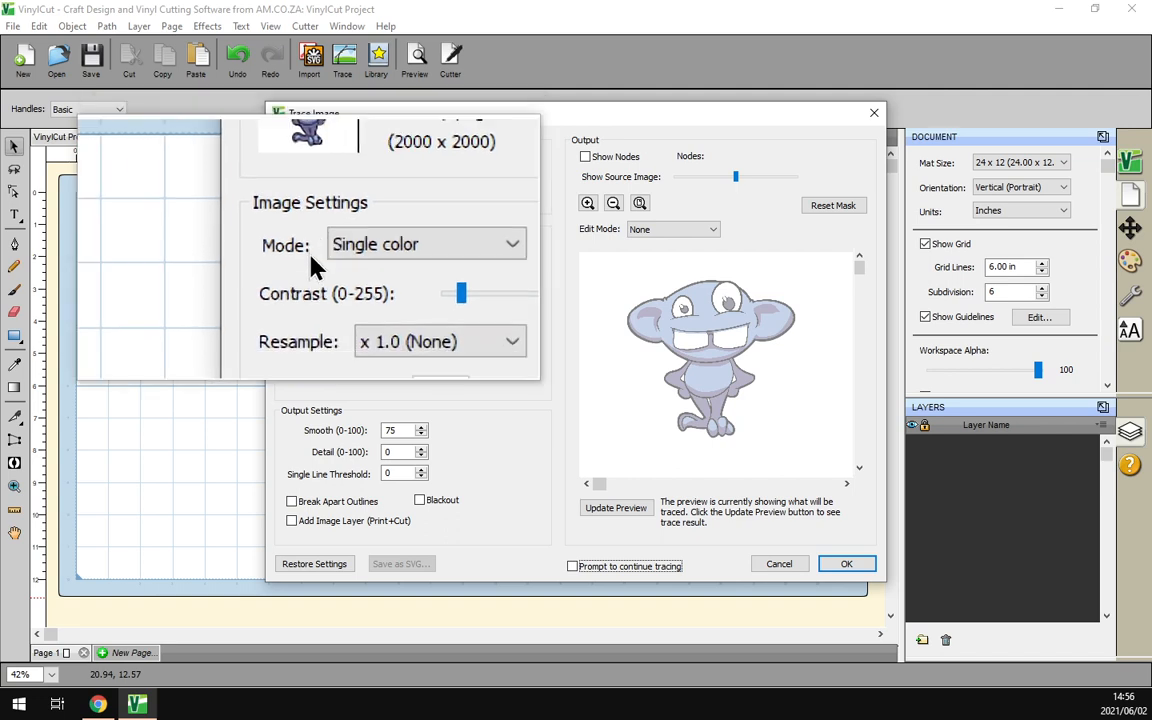
Use the Single color trace mode for Gremmy.png and preview the trace with the source image faded back
click(395, 258)
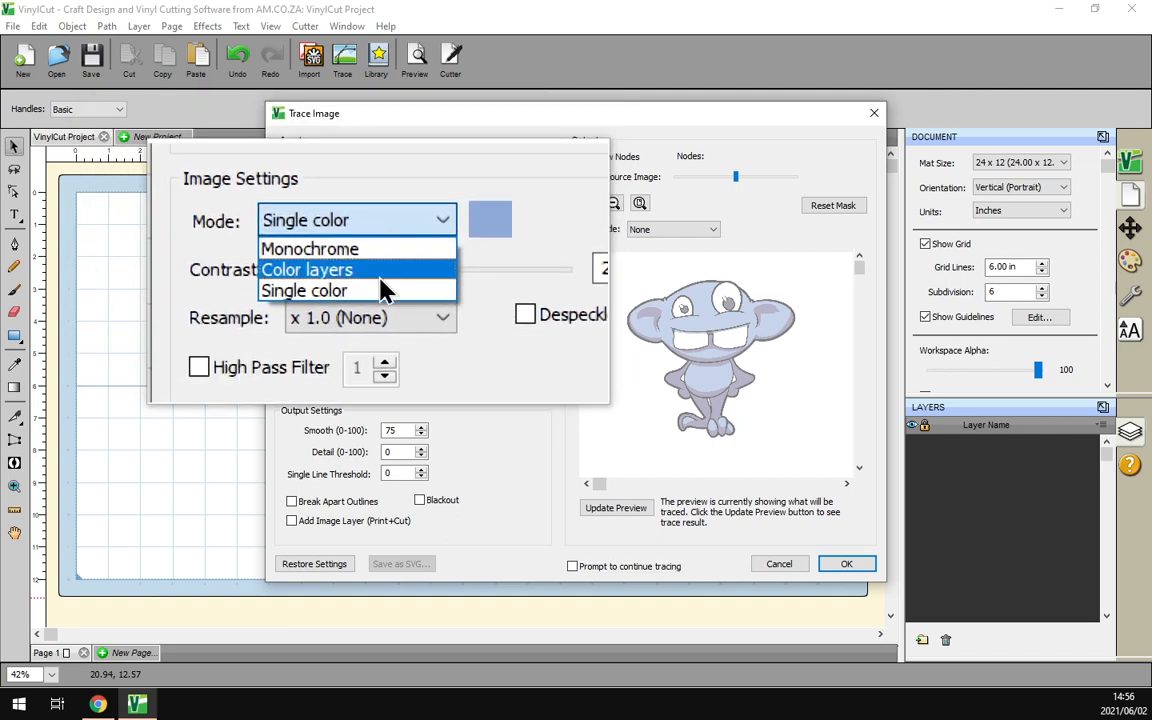
click(380, 290)
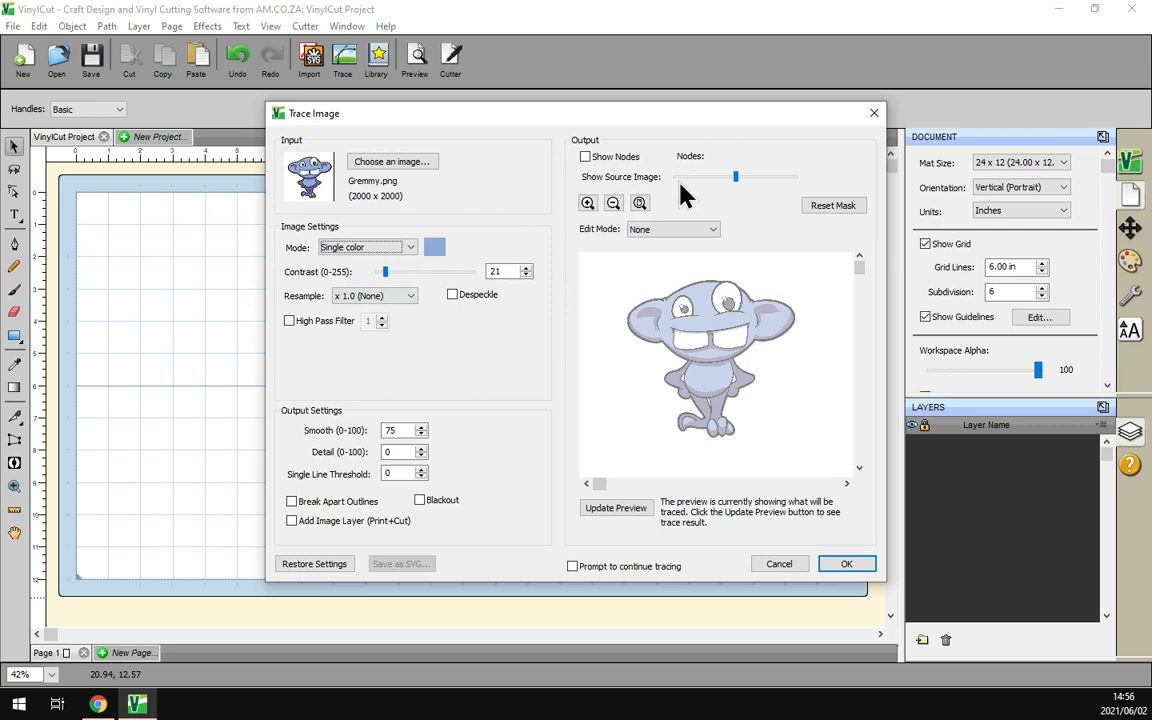
drag(736, 177, 701, 177)
click(620, 510)
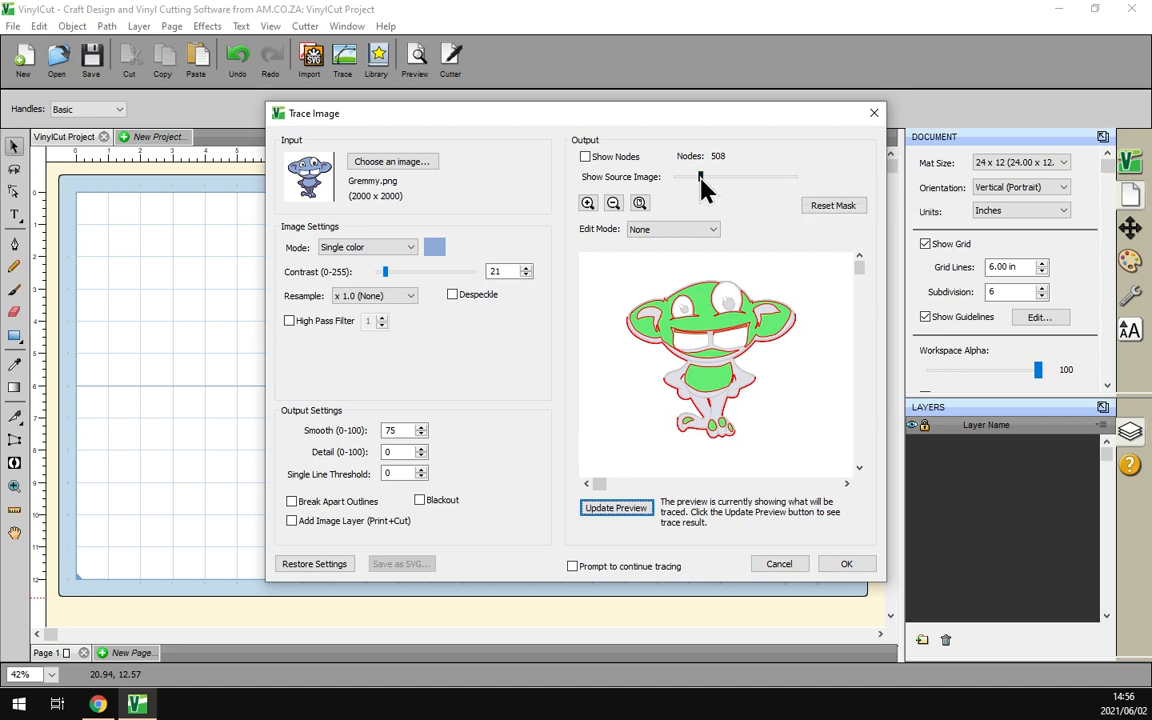
mouse_move(701, 180)
mouse_down()
mouse_move(674, 180)
mouse_move(688, 186)
mouse_up()
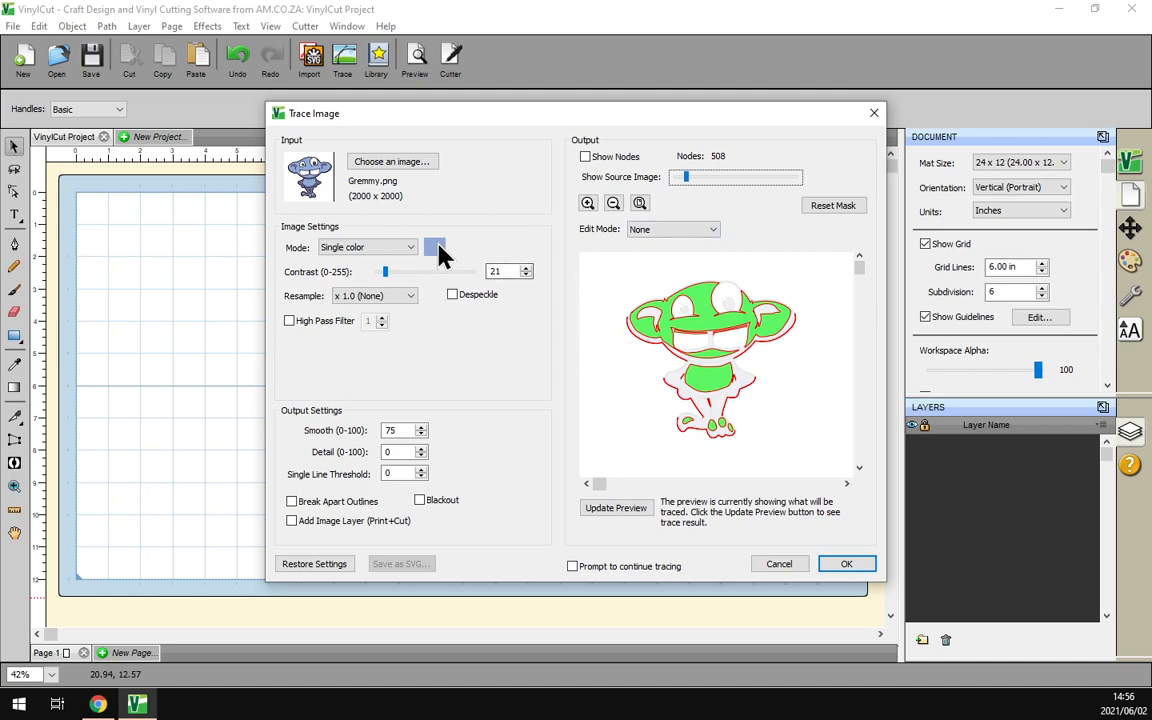
Trace the light blue areas with contrast 15, with prompting to continue tracing enabled, and continue to another layer
mouse_move(388, 271)
mouse_down()
mouse_move(443, 288)
mouse_move(462, 272)
mouse_move(375, 278)
mouse_move(395, 273)
mouse_move(386, 279)
mouse_up()
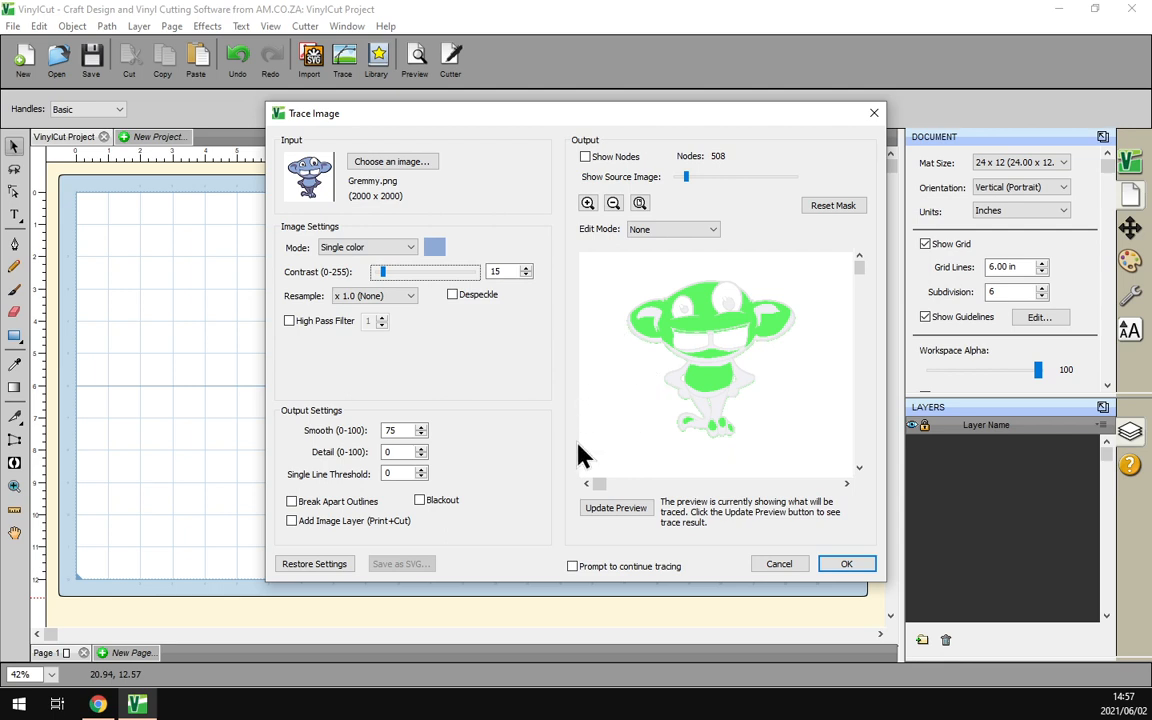
click(573, 570)
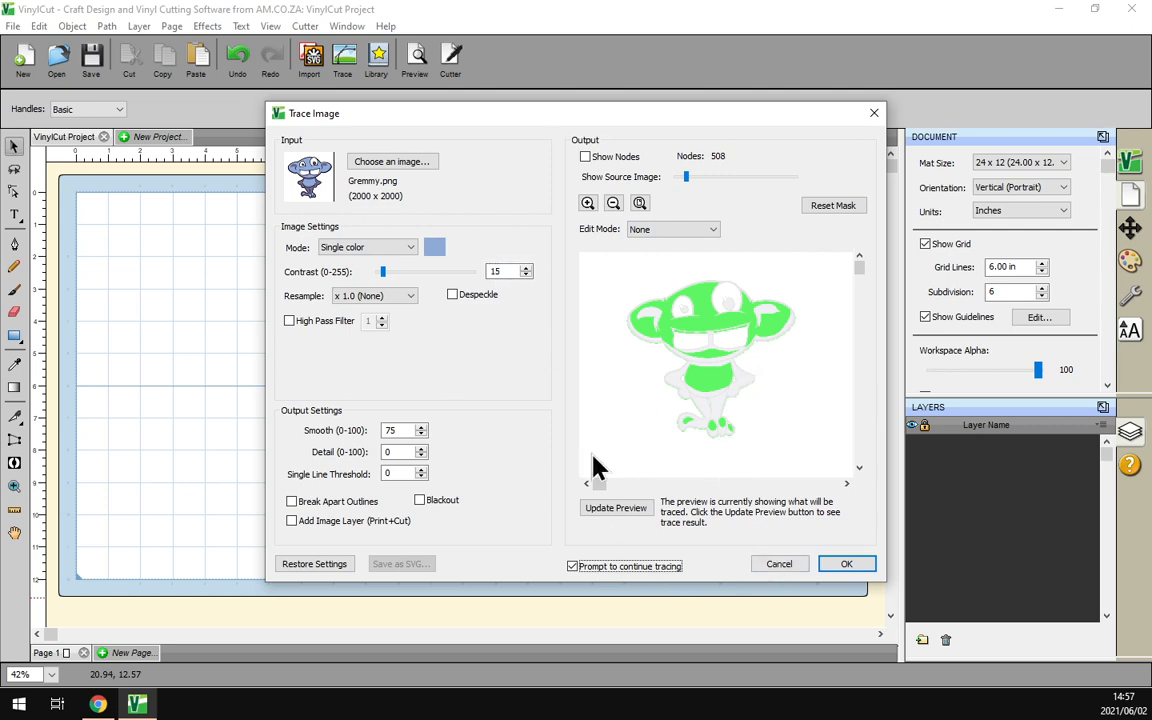
click(845, 565)
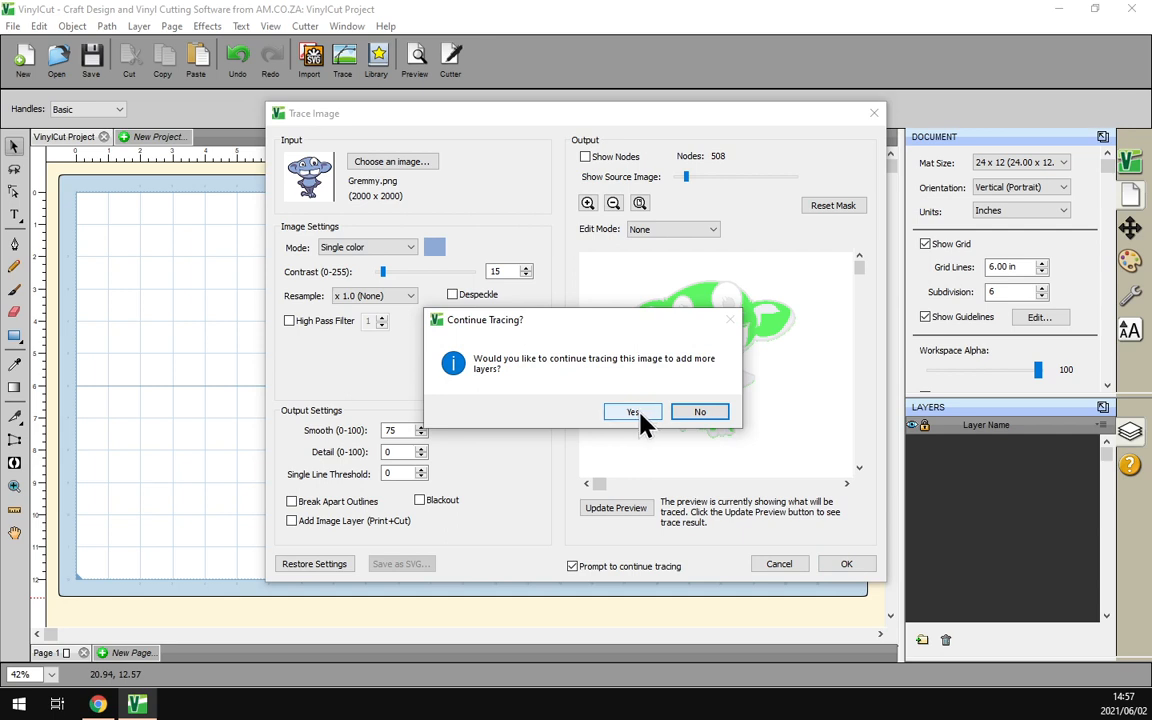
click(640, 415)
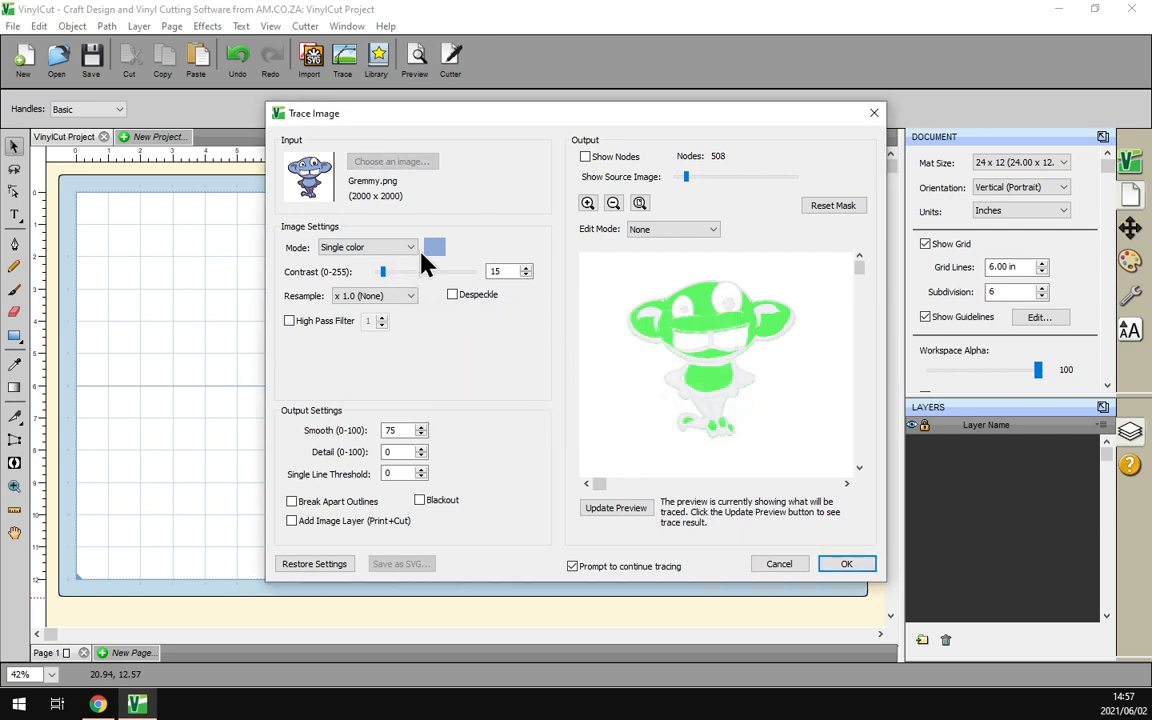
Pick the dark purple of the character's pupil as the next trace color
click(588, 203)
click(588, 203)
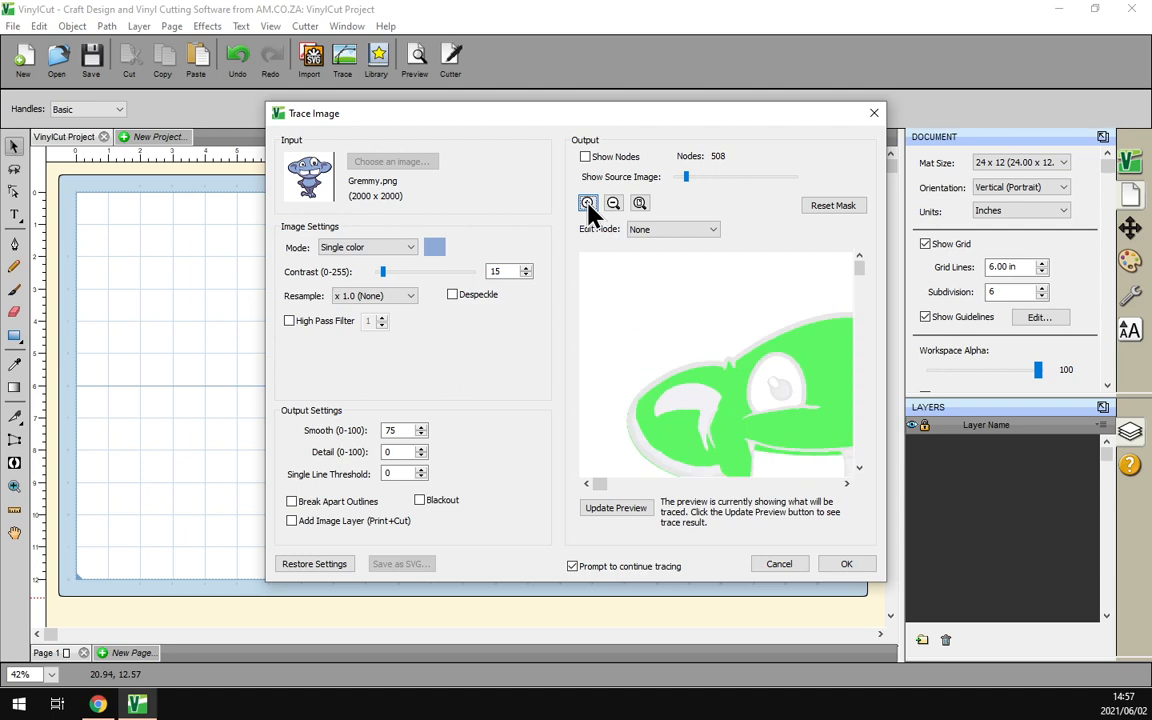
click(436, 249)
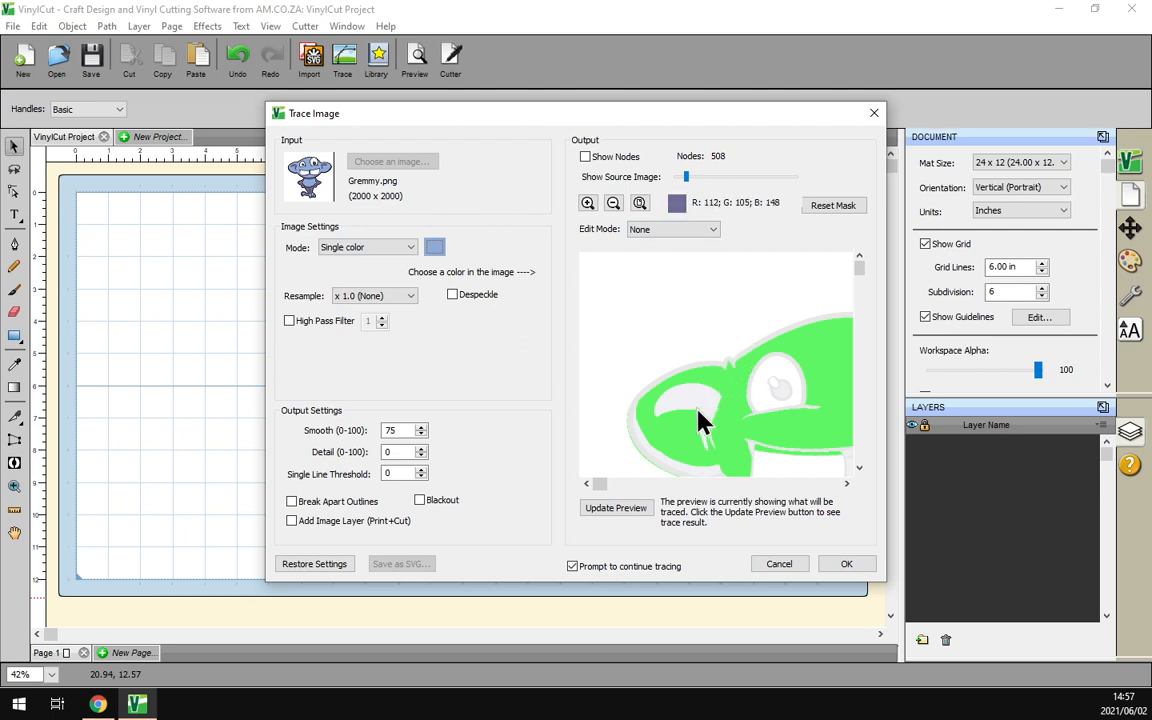
click(783, 402)
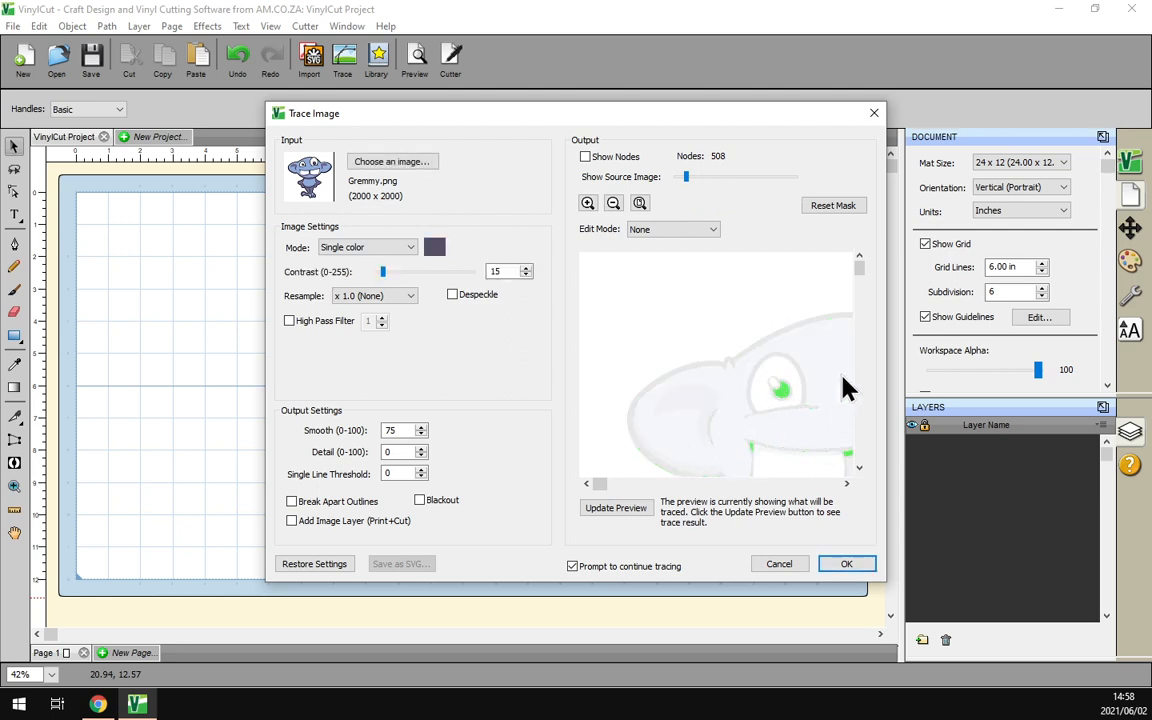
Set the contrast to 41, trace the dark purple areas and continue to another layer
drag(861, 275, 861, 288)
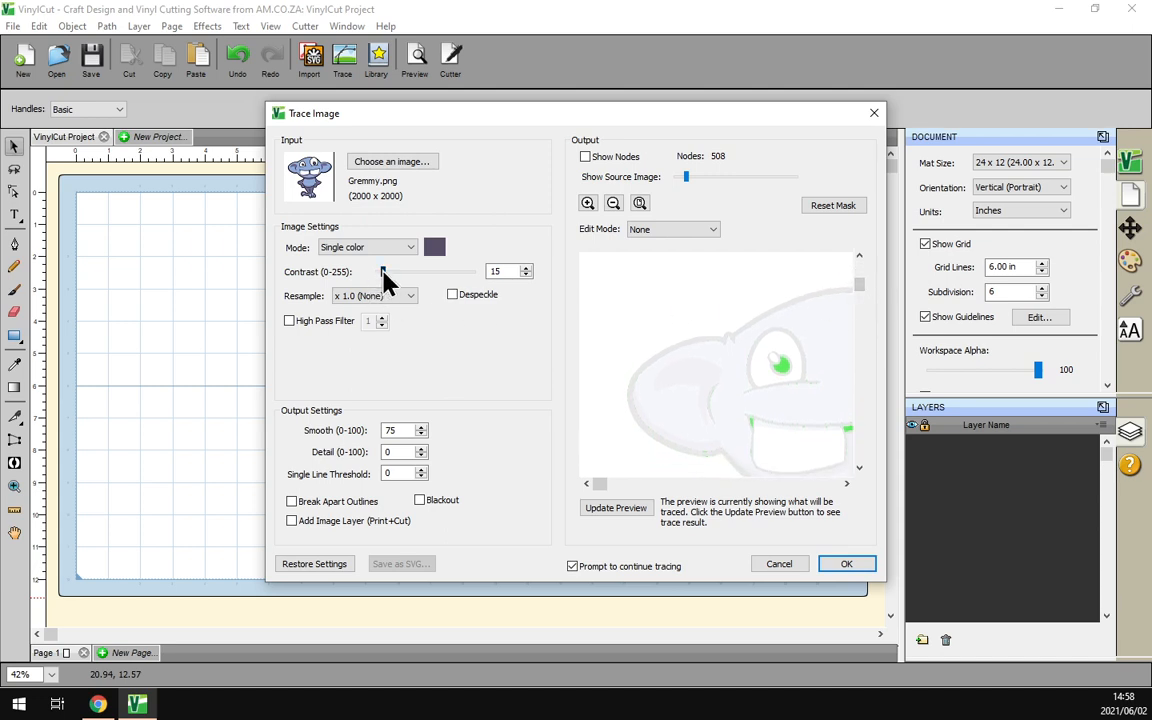
drag(383, 271, 385, 272)
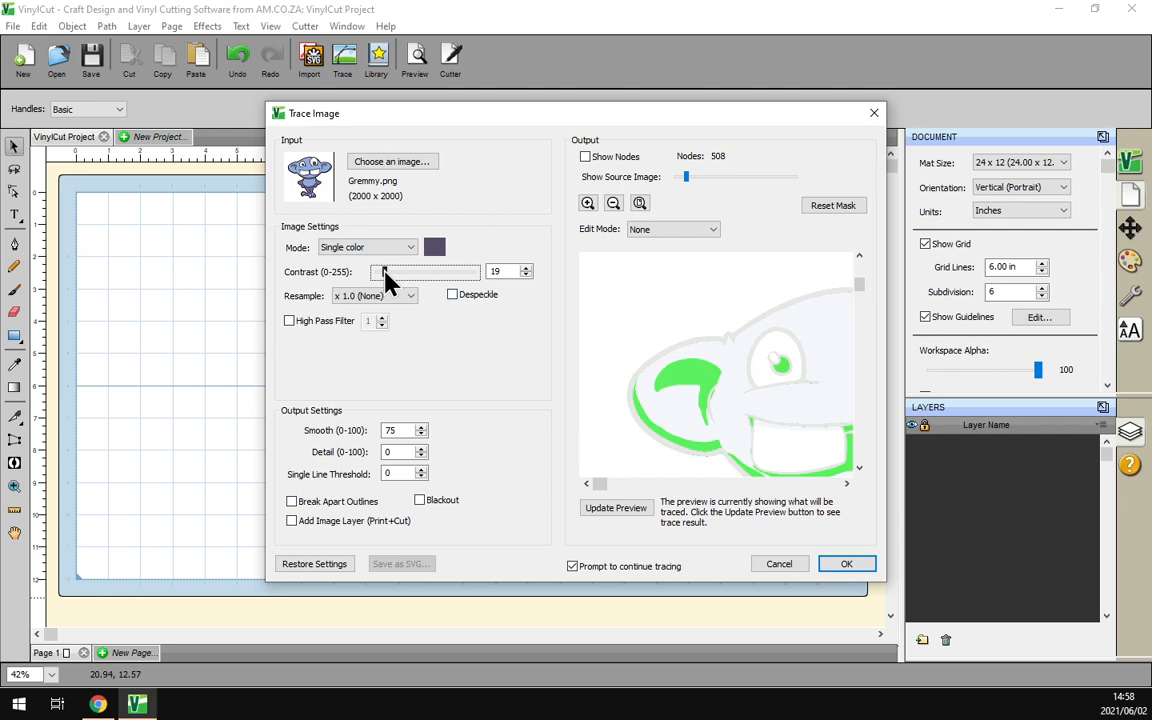
drag(859, 283, 869, 435)
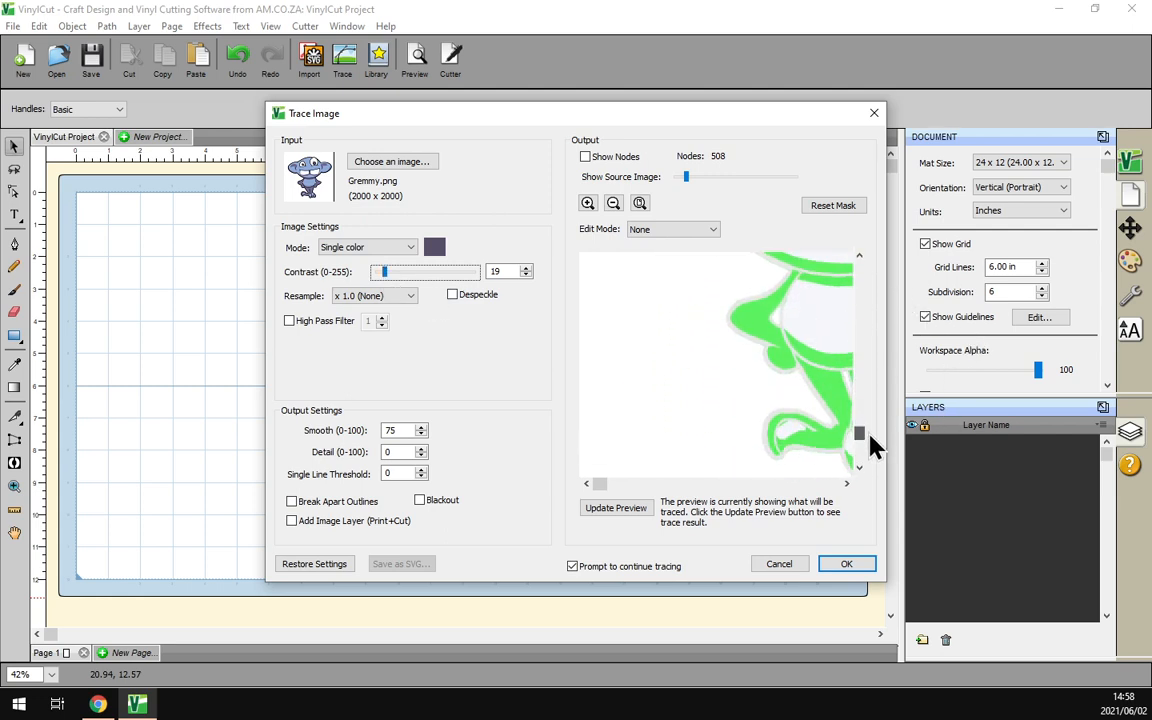
drag(383, 273, 392, 274)
drag(858, 428, 859, 299)
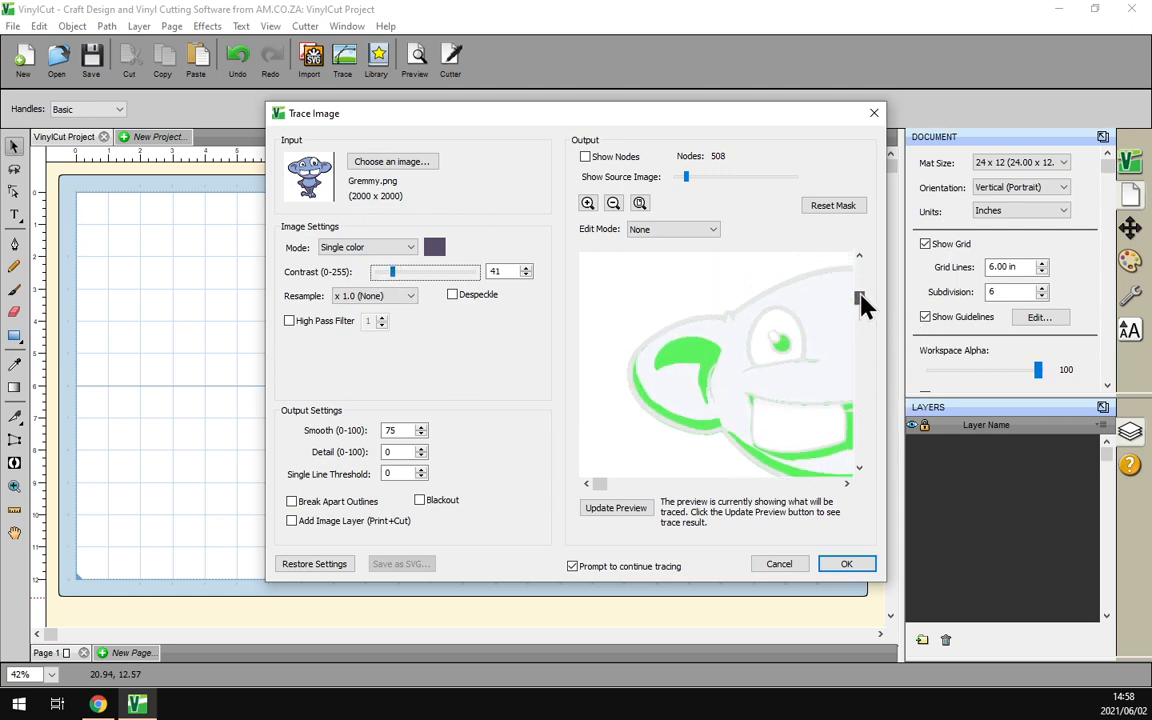
click(848, 566)
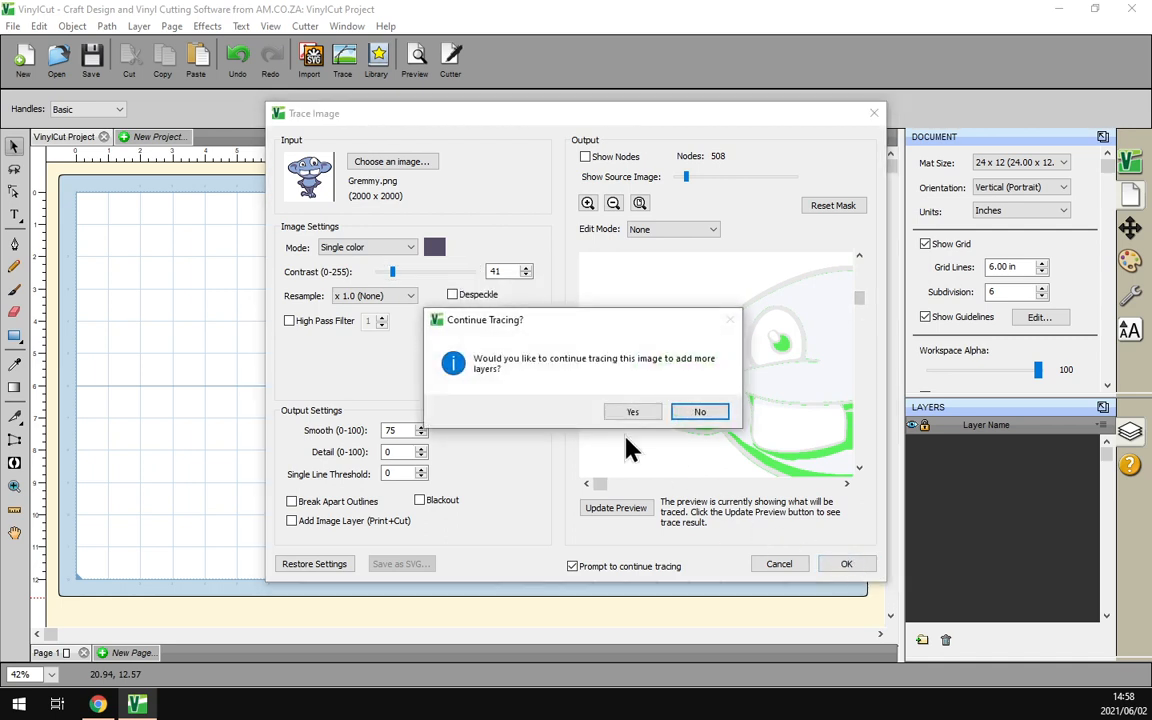
click(630, 413)
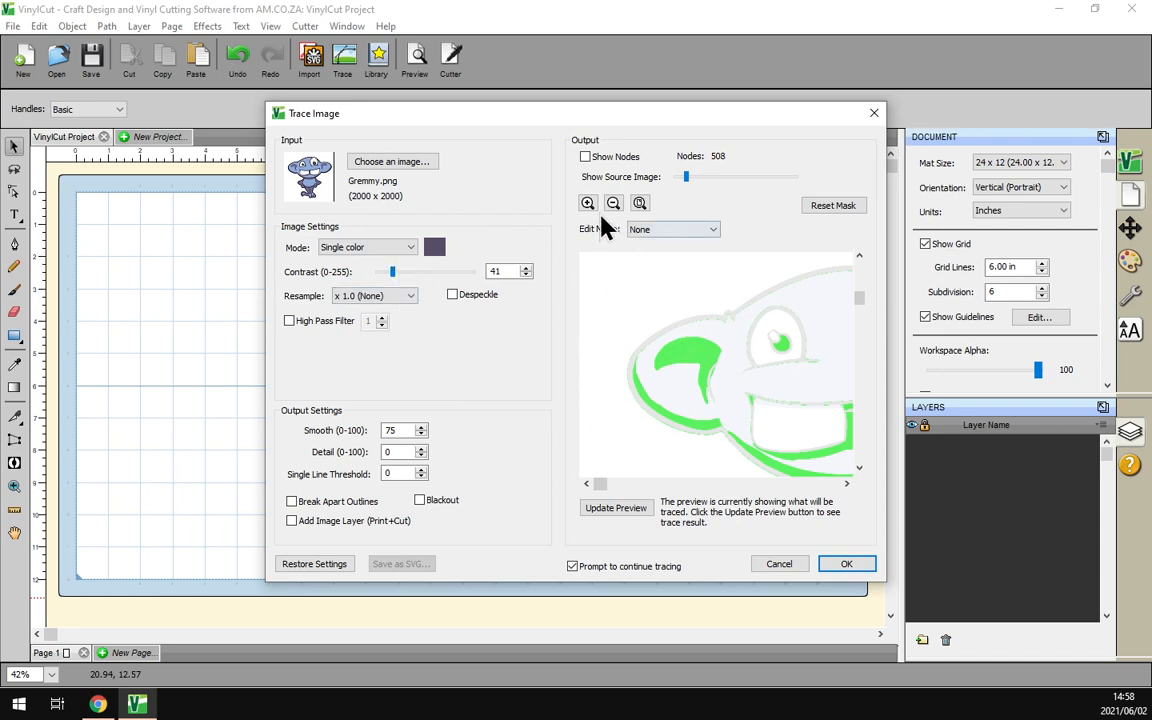
Pick the black of the character's outline as the trace color, trace it as the last layer and finish tracing
click(588, 203)
click(436, 247)
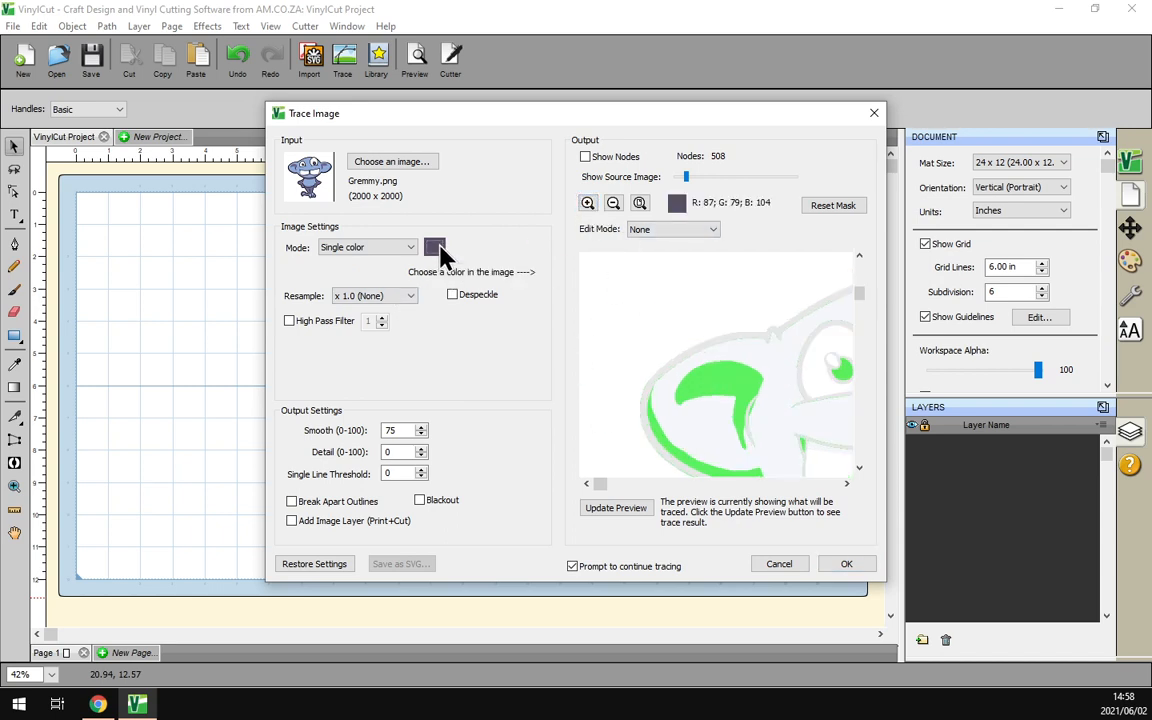
click(753, 350)
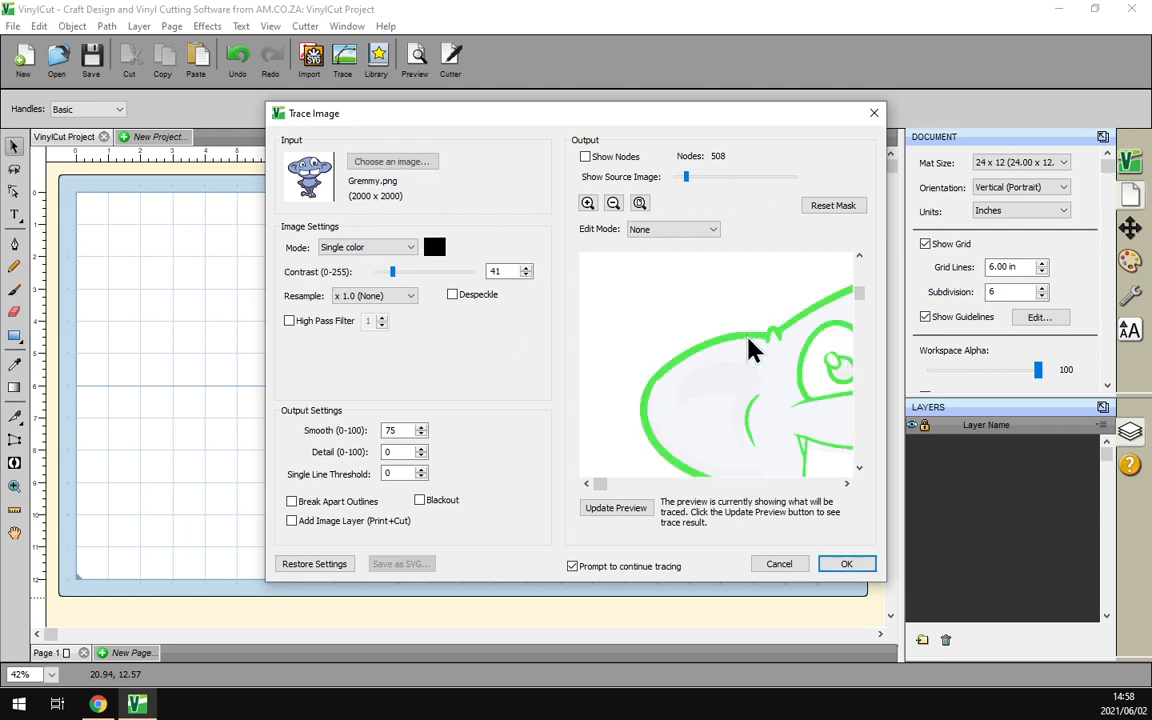
click(640, 203)
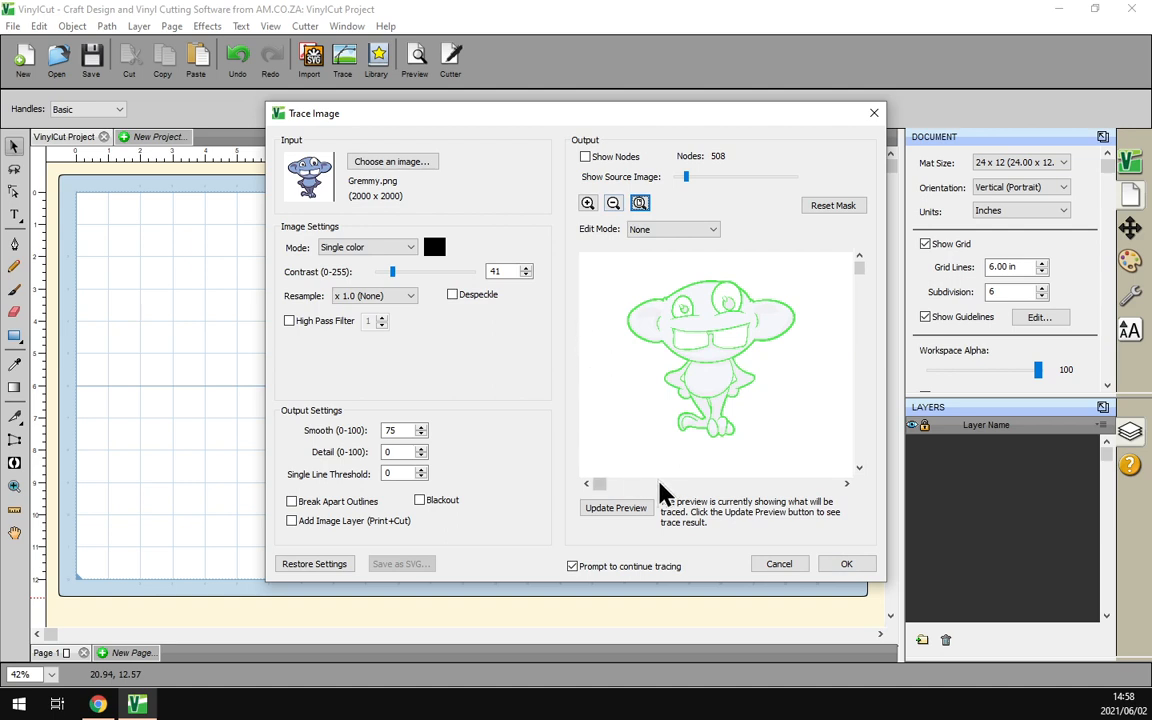
click(855, 573)
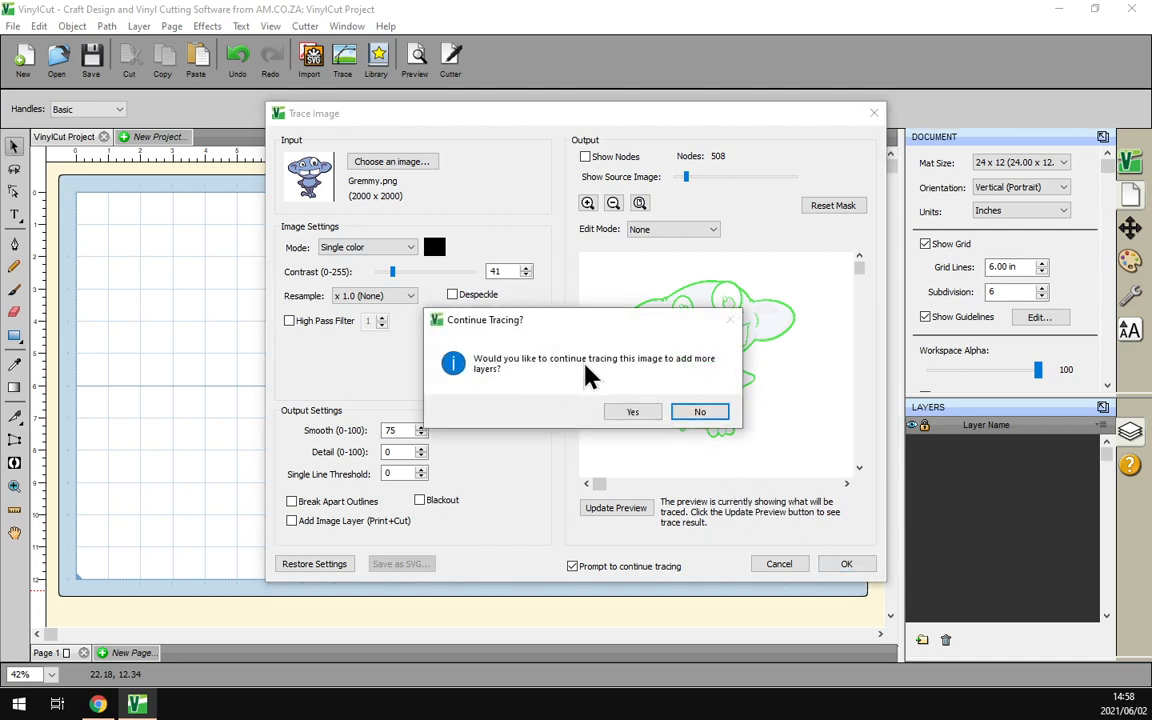
click(706, 414)
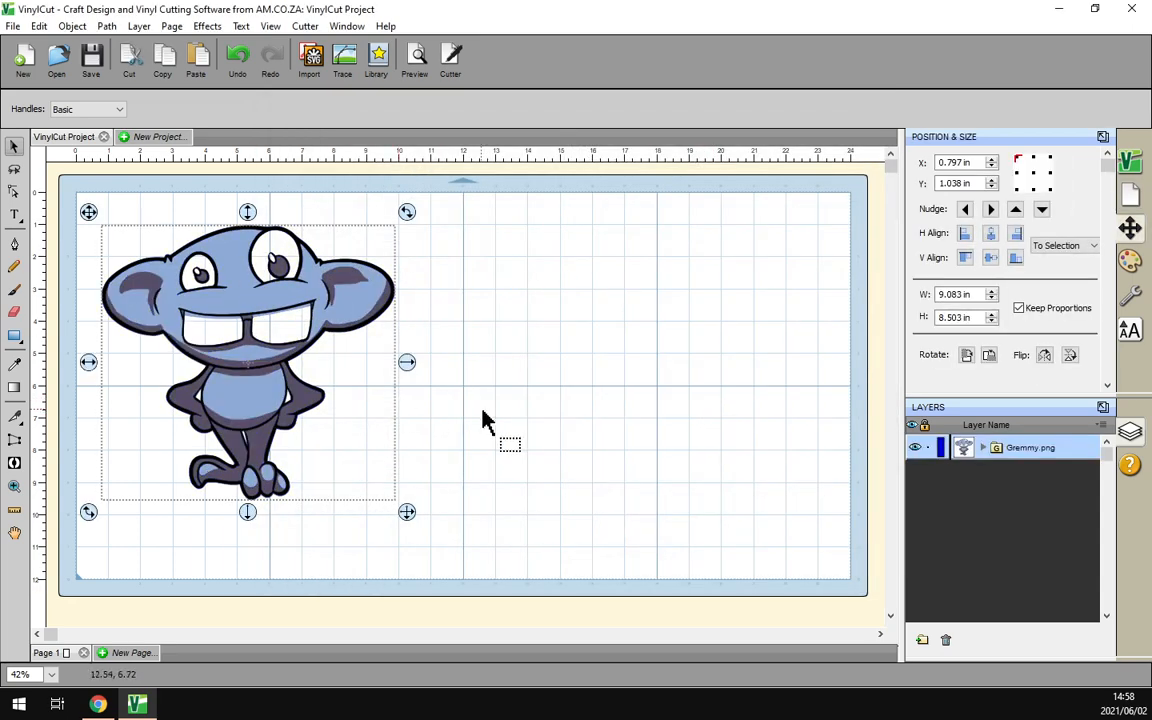
Expand the traced Gremmy.png group in the layer list and ungroup it into its separate color layers
click(524, 434)
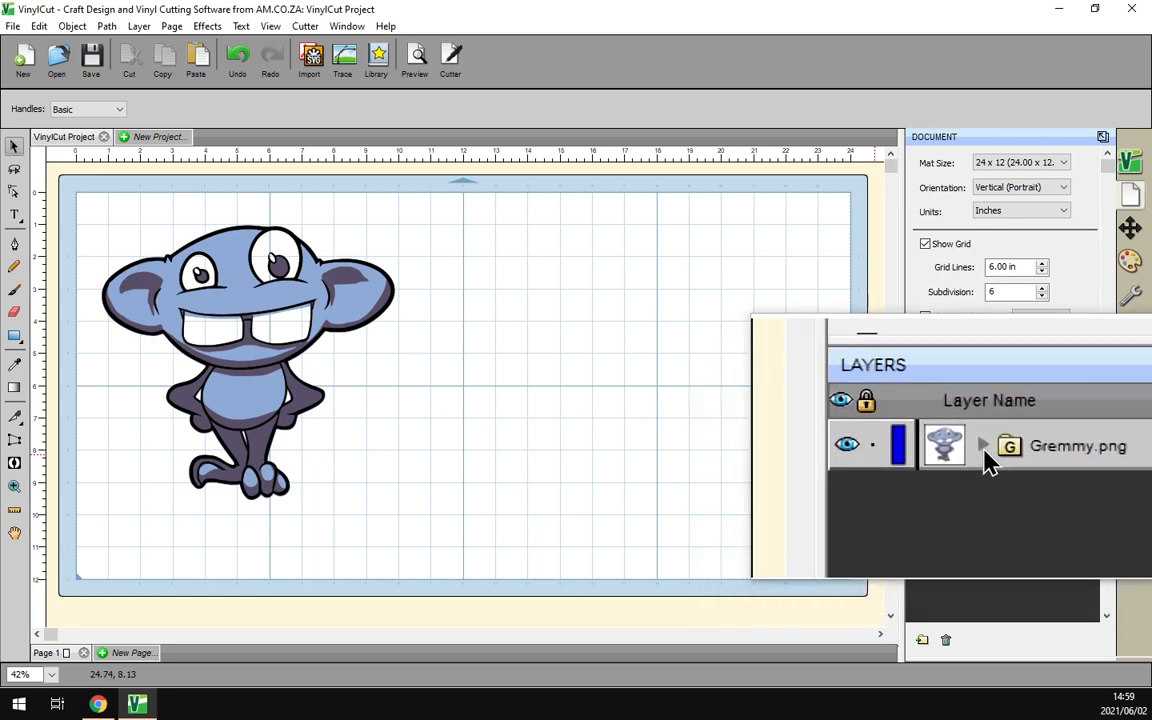
click(985, 447)
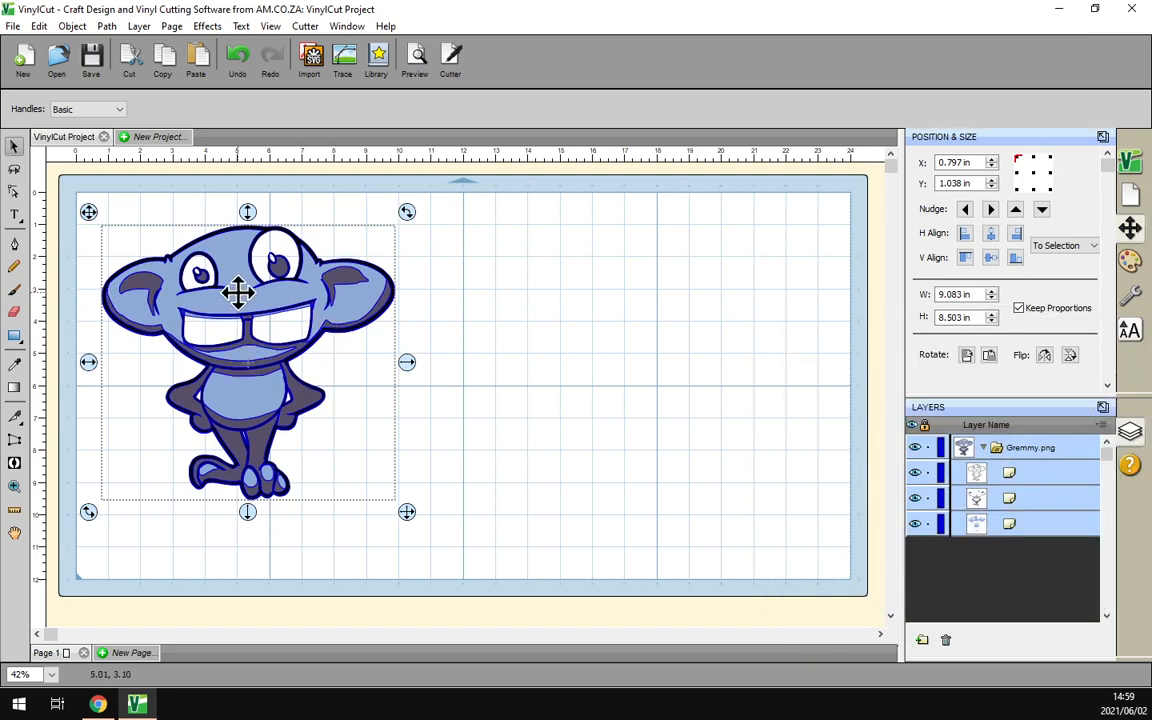
click(67, 31)
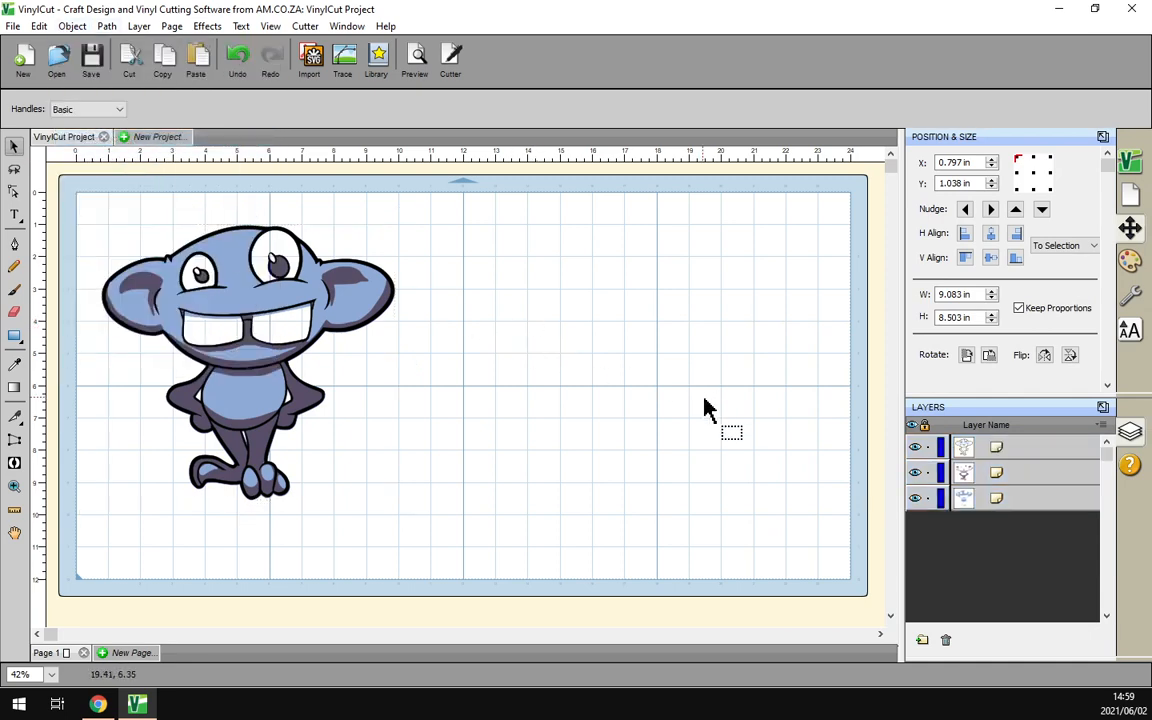
Spread the dark purple, light blue and black outline layers side by side across the mat
click(388, 296)
drag(388, 296, 689, 298)
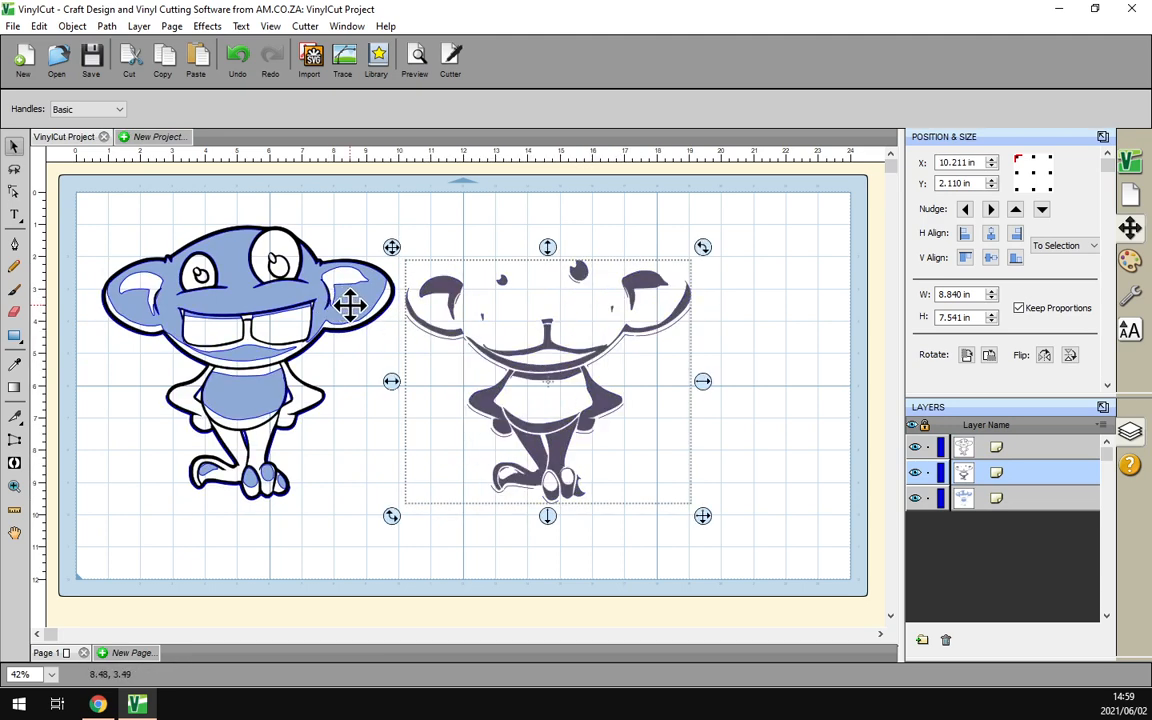
drag(346, 303, 949, 326)
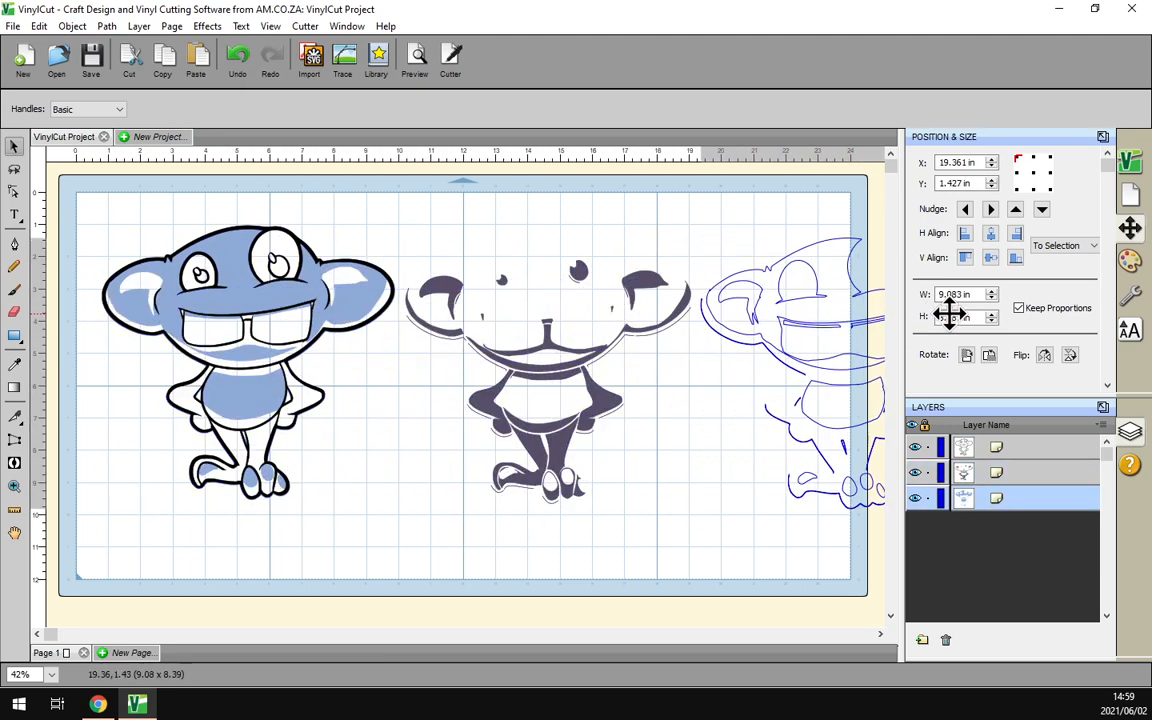
click(64, 636)
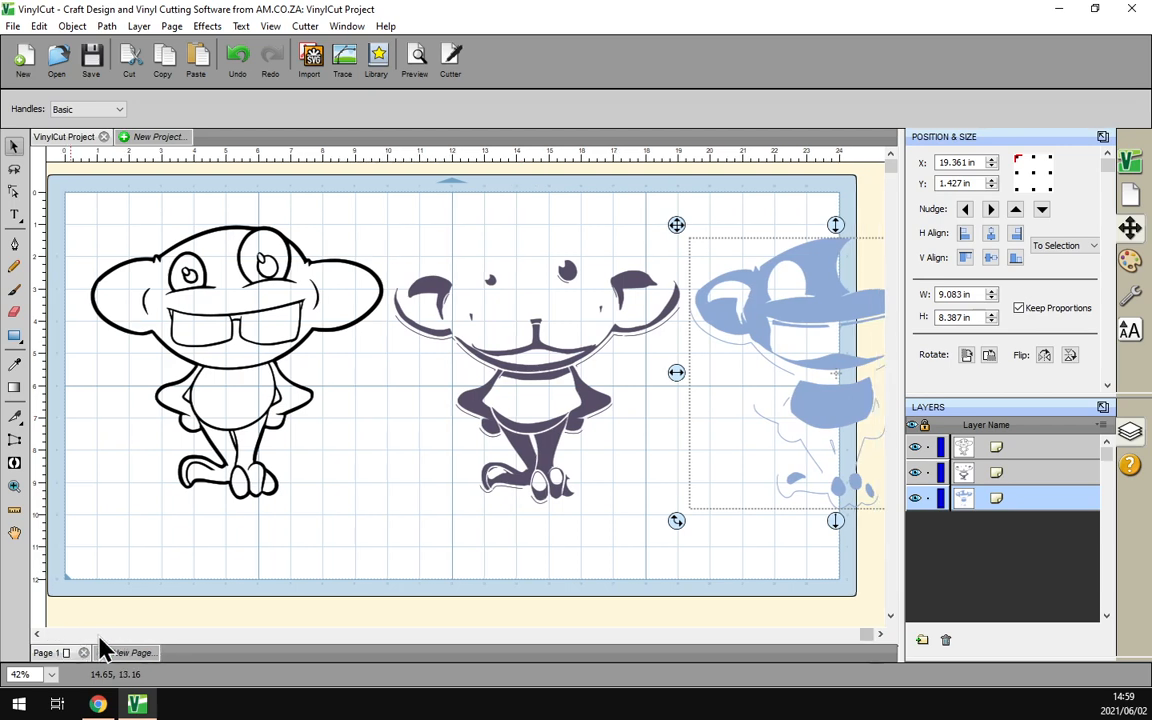
drag(805, 296, 750, 303)
drag(591, 404, 548, 404)
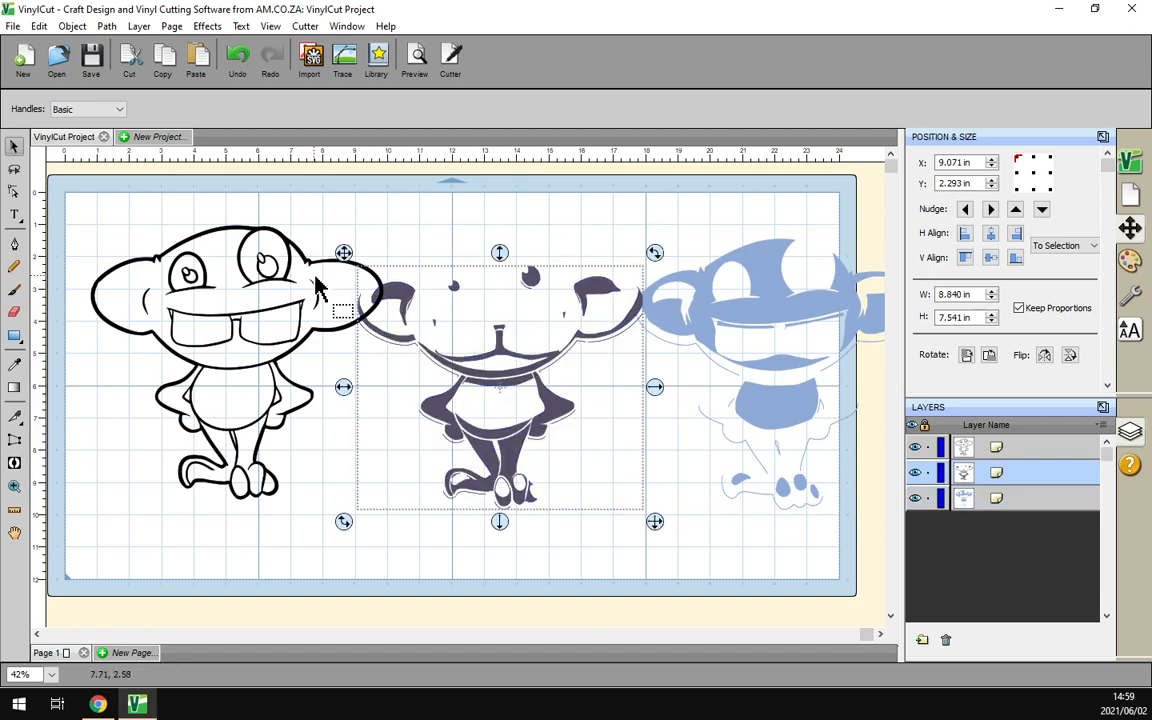
drag(301, 256, 291, 271)
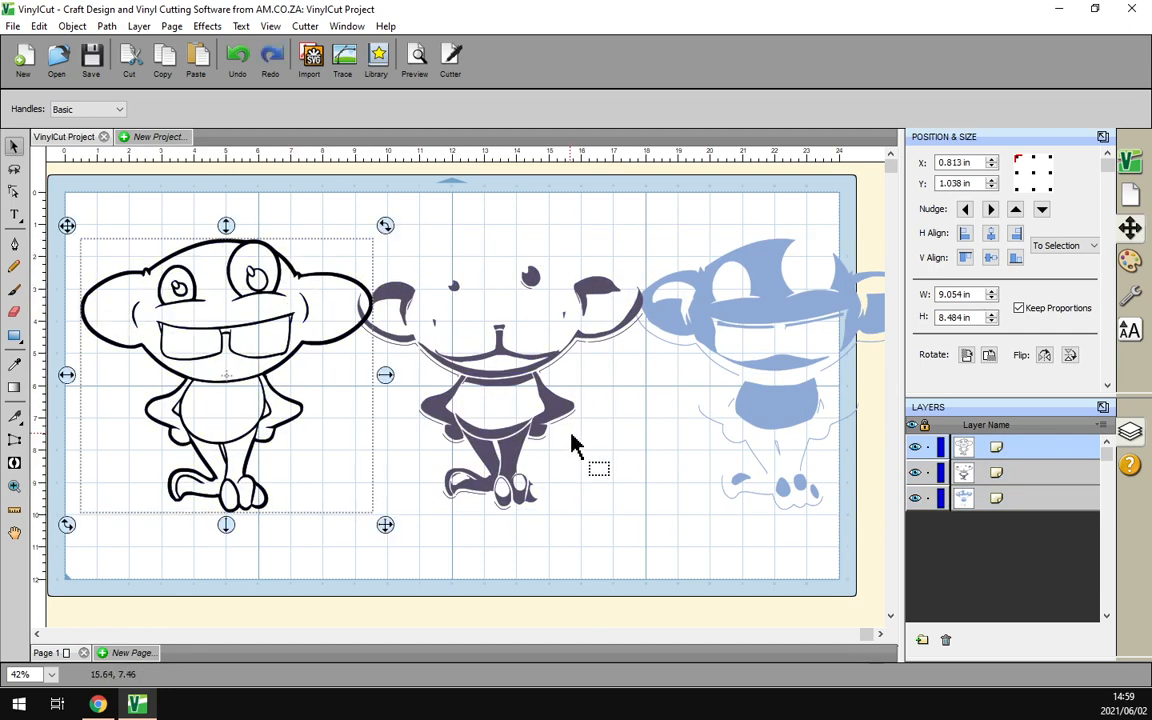
Undo the layer moves that spread the colors across the mat
key(ctrl+z)
key(ctrl+z)
key(ctrl+z)
key(ctrl+z)
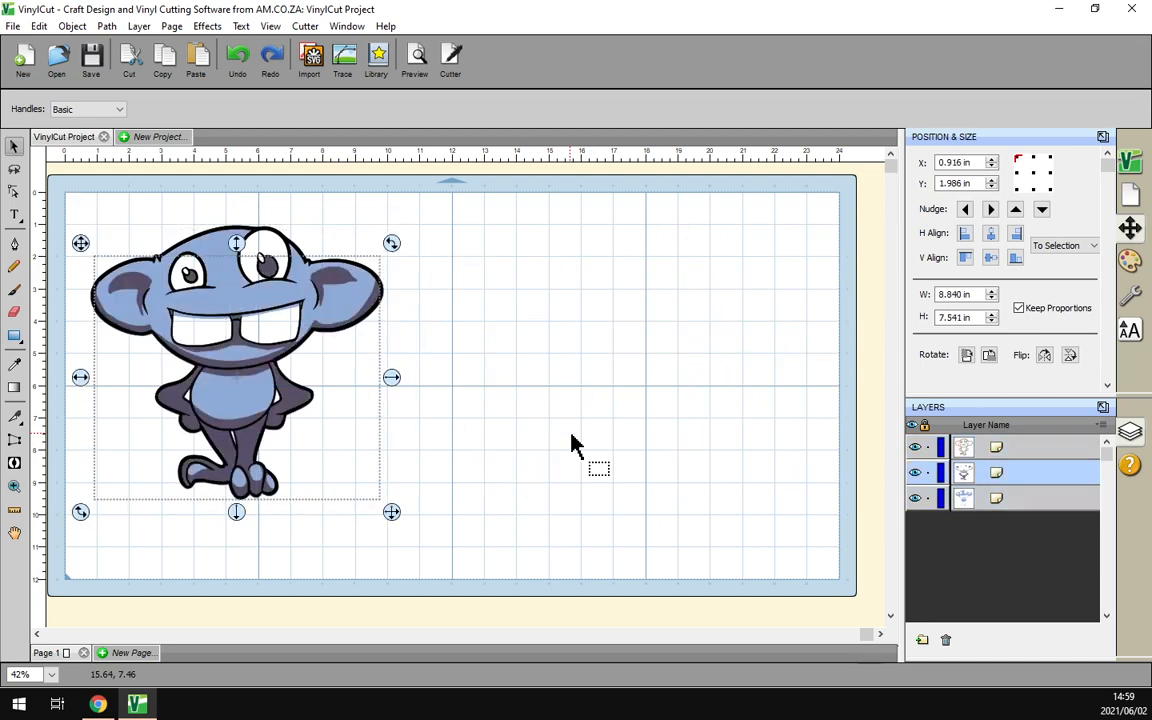
Toggle the visibility of the three color layers to inspect them separately, and show all of them again
click(914, 472)
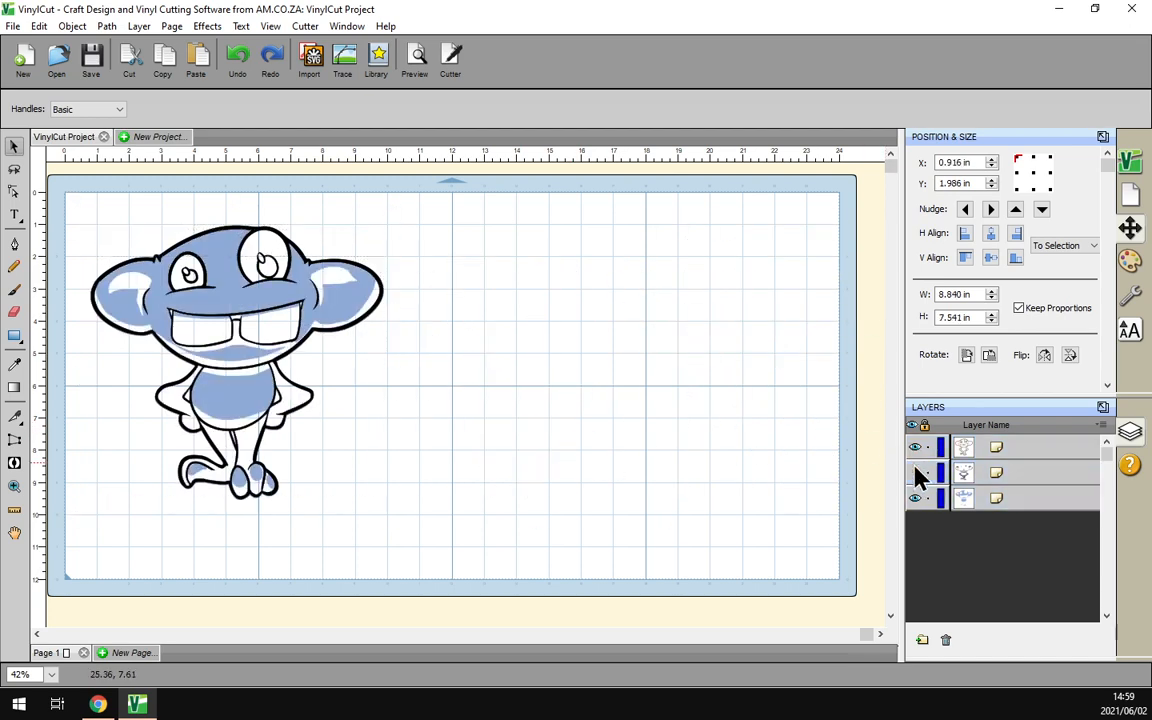
click(915, 498)
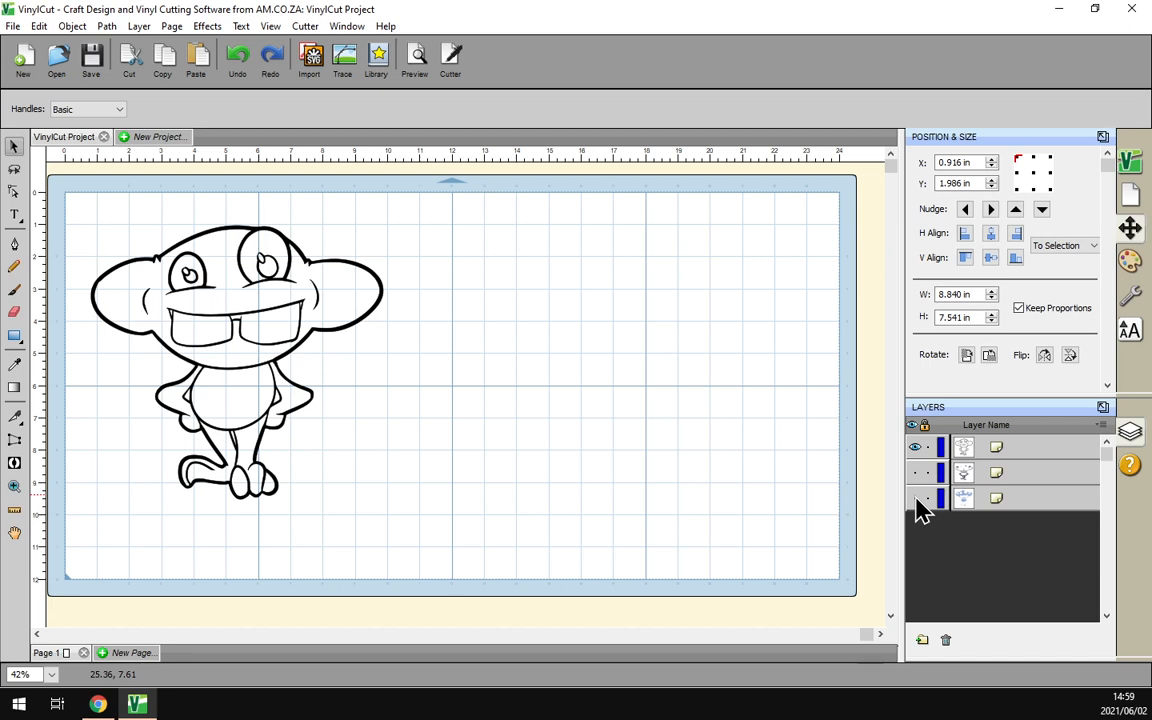
click(915, 498)
click(914, 447)
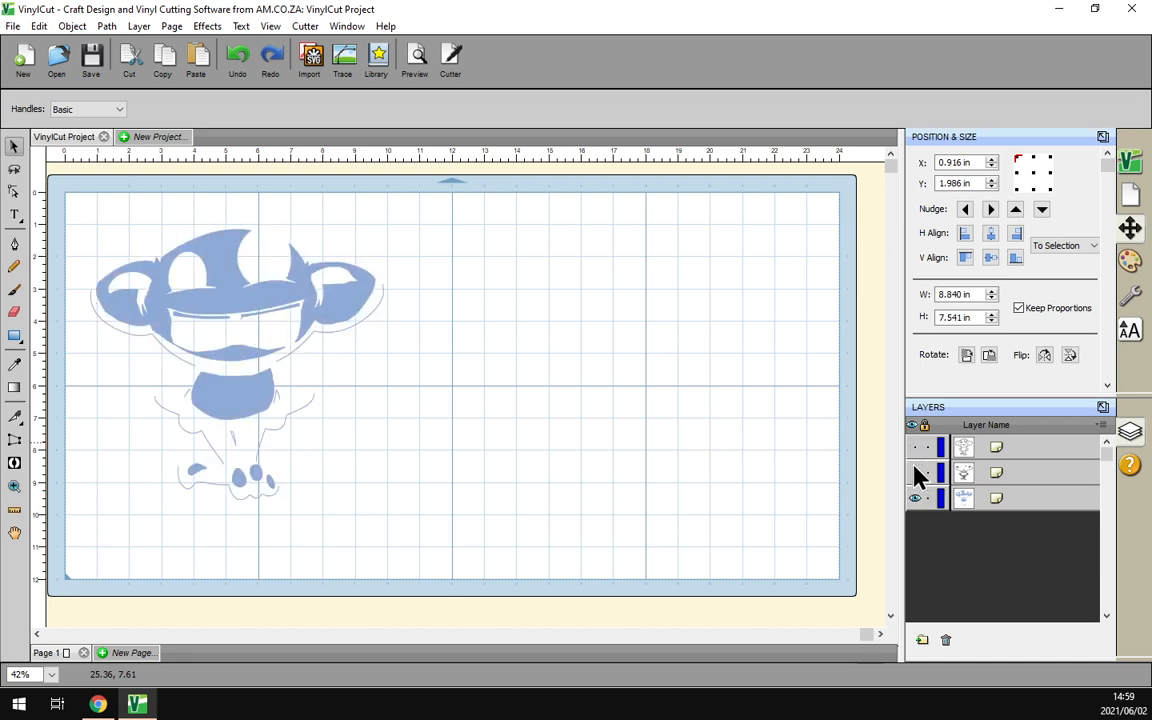
click(915, 498)
click(916, 473)
click(914, 472)
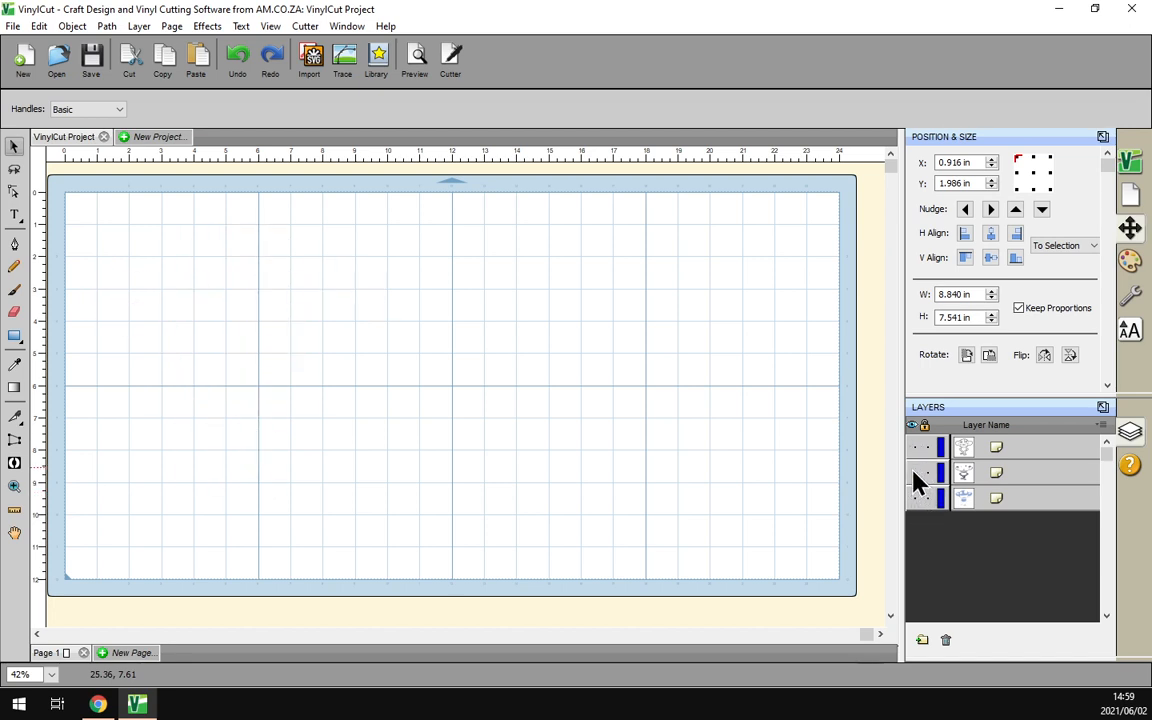
click(914, 498)
click(916, 473)
click(914, 447)
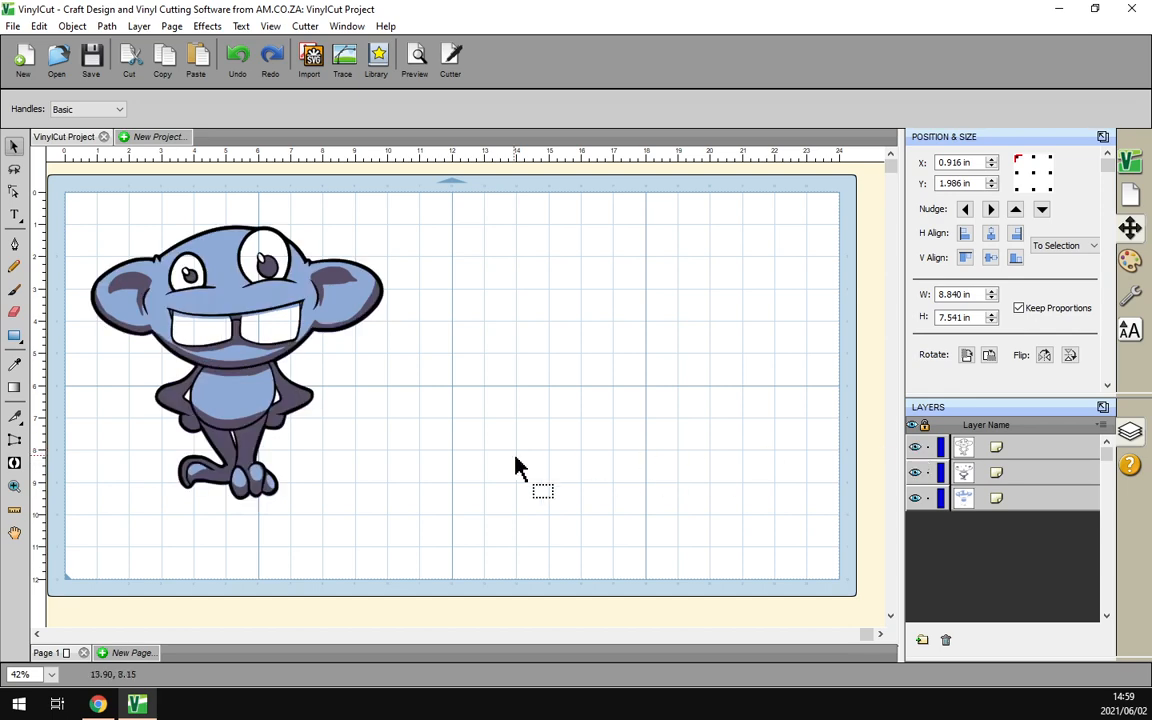
Select all three color layers together and move them to about X 1.416 in, Y 1.410 in
drag(512, 540, 55, 216)
drag(206, 278, 244, 303)
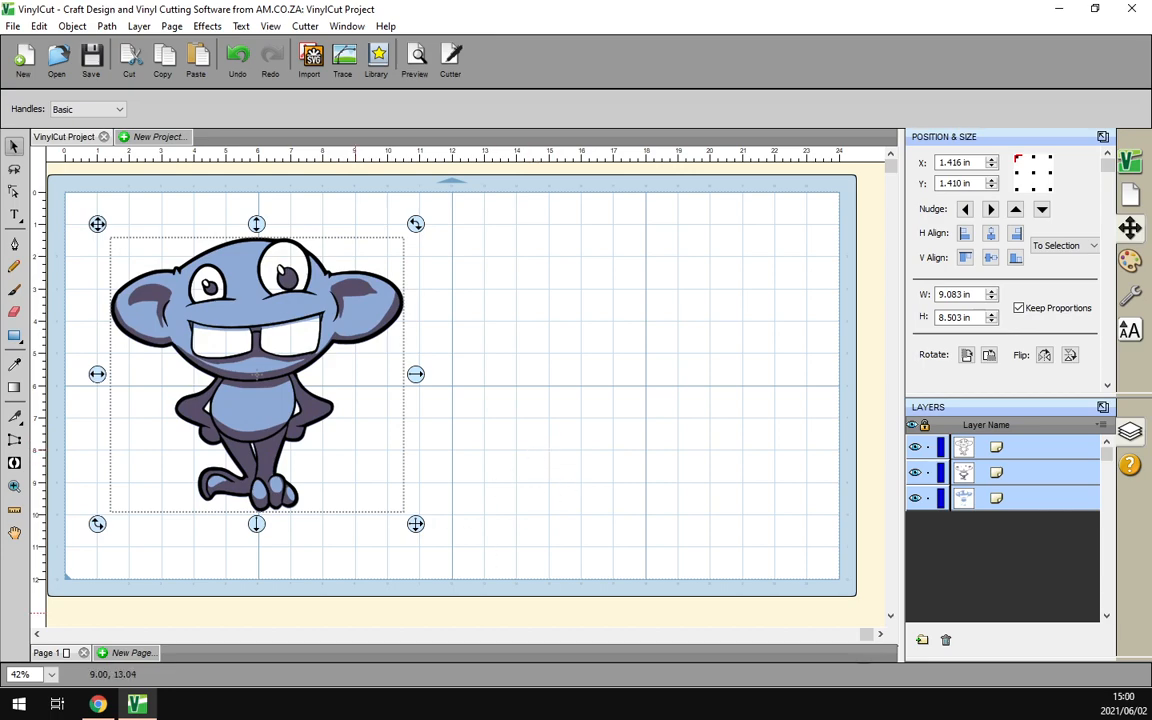
Switch to Chrome and look over the software training videos home page
click(97, 704)
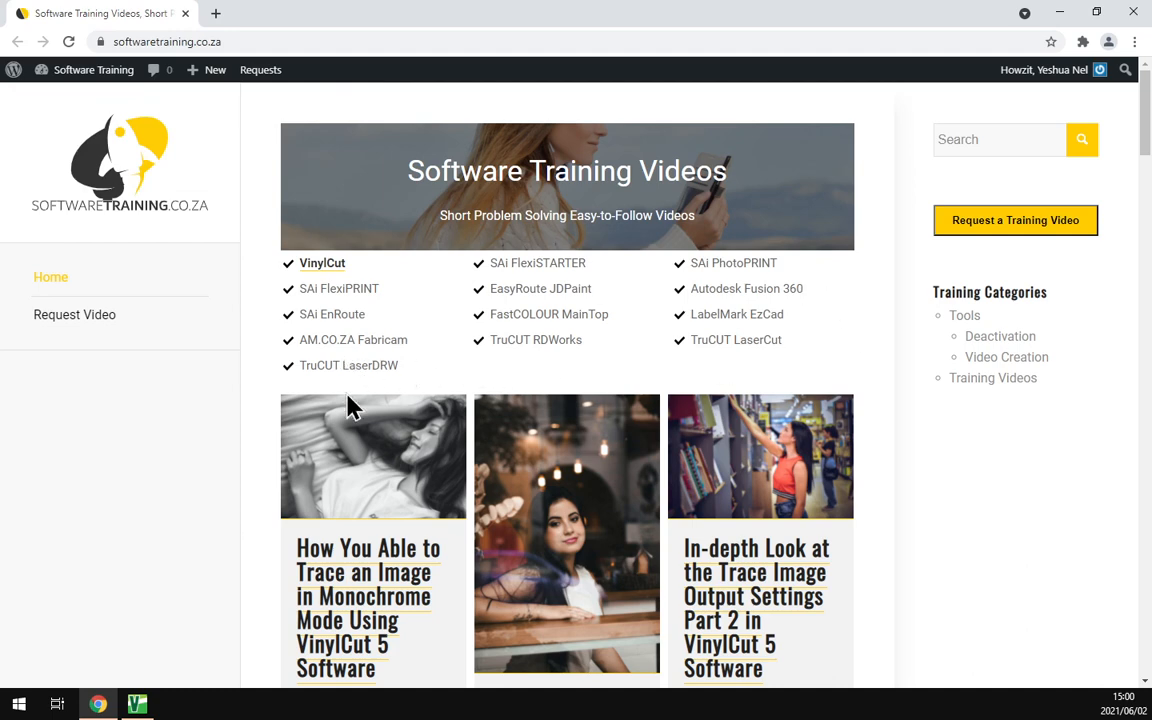
scroll(830, 386, down, 2)
scroll(820, 378, up, 2)
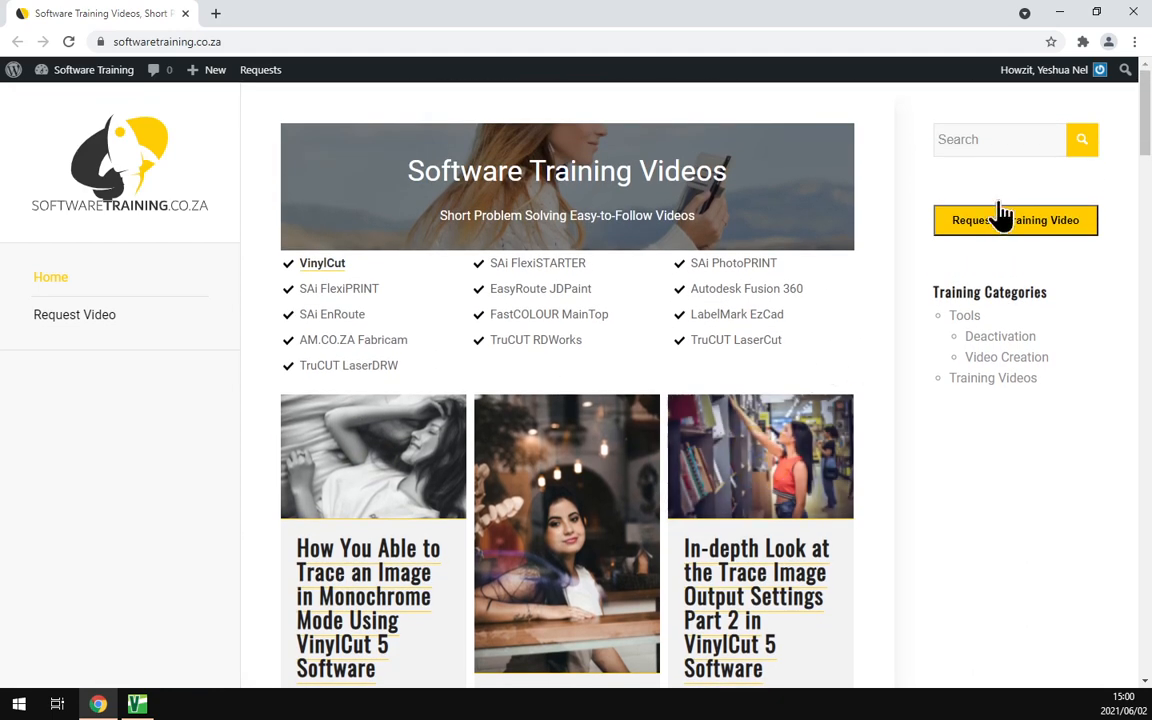